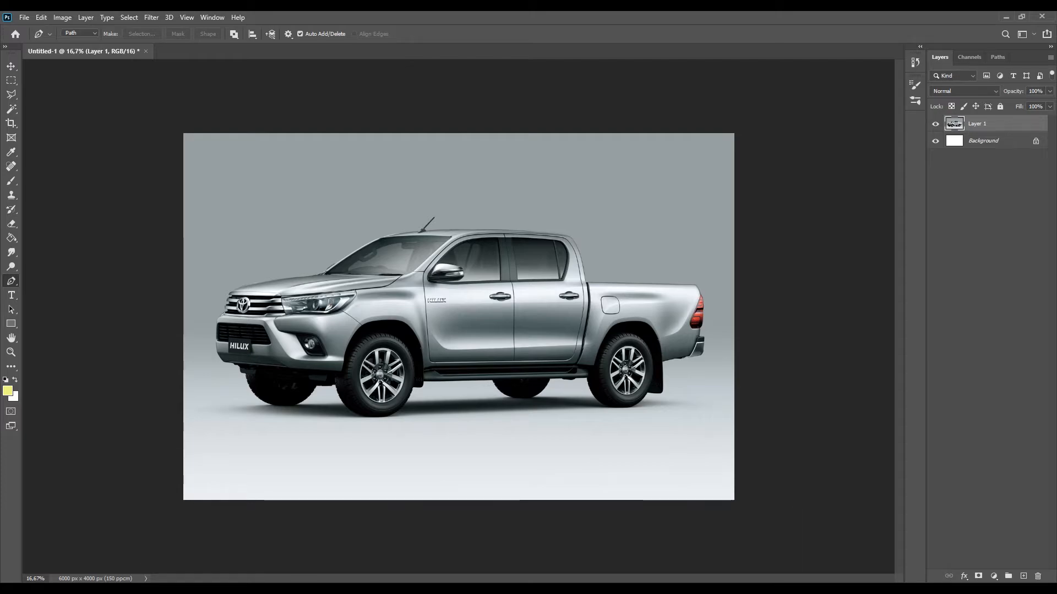
Start a Pen tool path along the lower edge of the lowest chrome grille strip, following its curve toward the headlamp
key("ctrl+plus")
key("ctrl+plus")
key("ctrl+plus")
key("ctrl+plus")
scroll(459, 317, "left", 5)
scroll(458, 317, "left", 1)
key("ctrl+plus")
key("ctrl+plus")
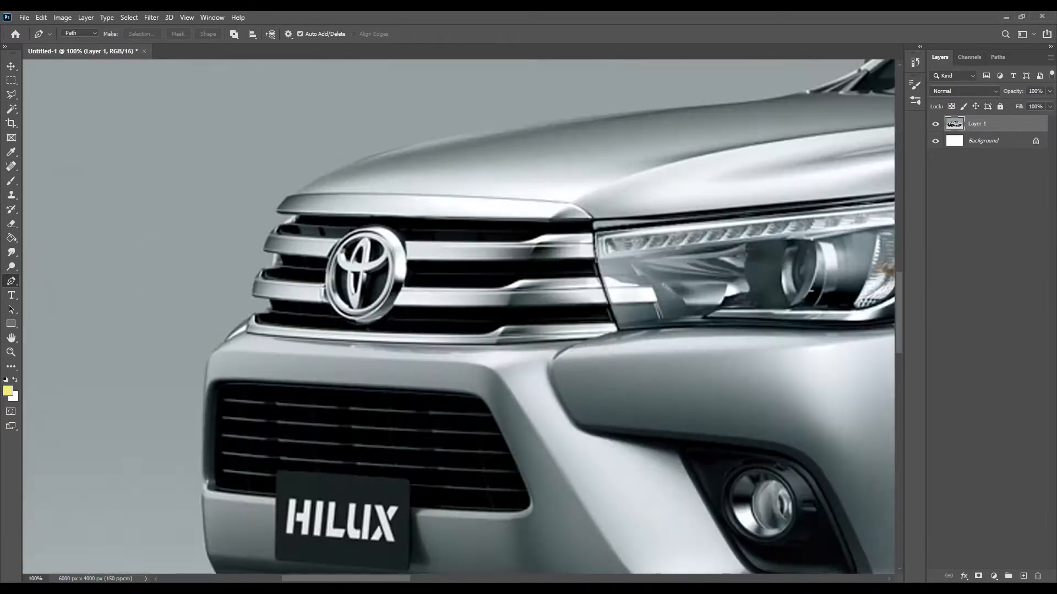
scroll(458, 316, "up", 2)
scroll(459, 317, "down", 1)
scroll(458, 317, "left", 3)
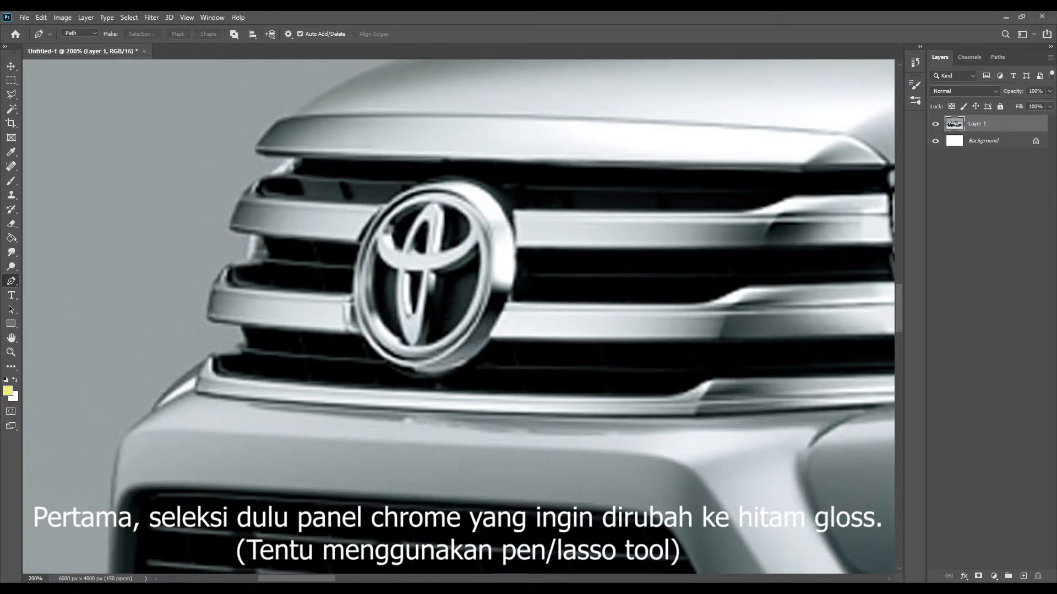
left_click(205, 341)
left_click_drag(198, 379, 198, 391)
left_click_drag(205, 341, 221, 334)
left_click(707, 415)
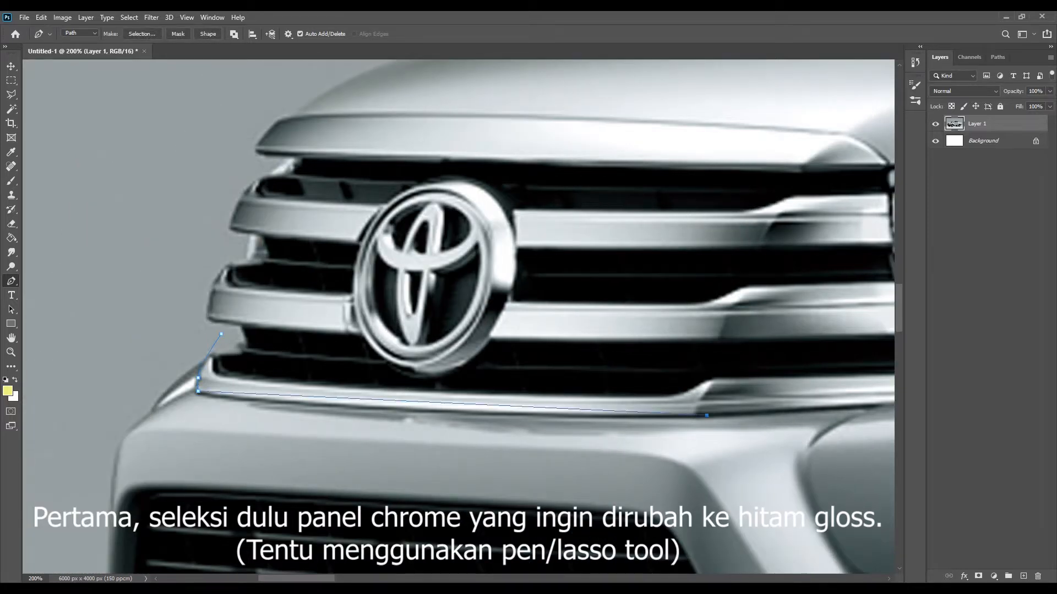
left_click_drag(410, 401, 407, 409)
scroll(459, 317, "right", 9)
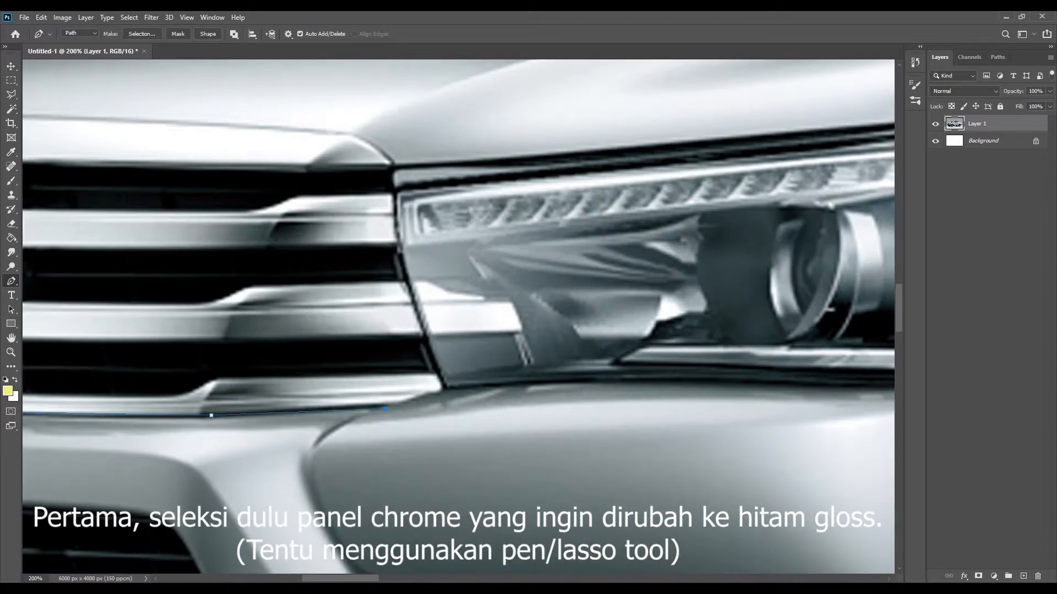
Carry the path around the lowest strip's headlamp end and roughly along its upper edge to close it
left_click(445, 390)
left_click(215, 376)
scroll(458, 316, "left", 8)
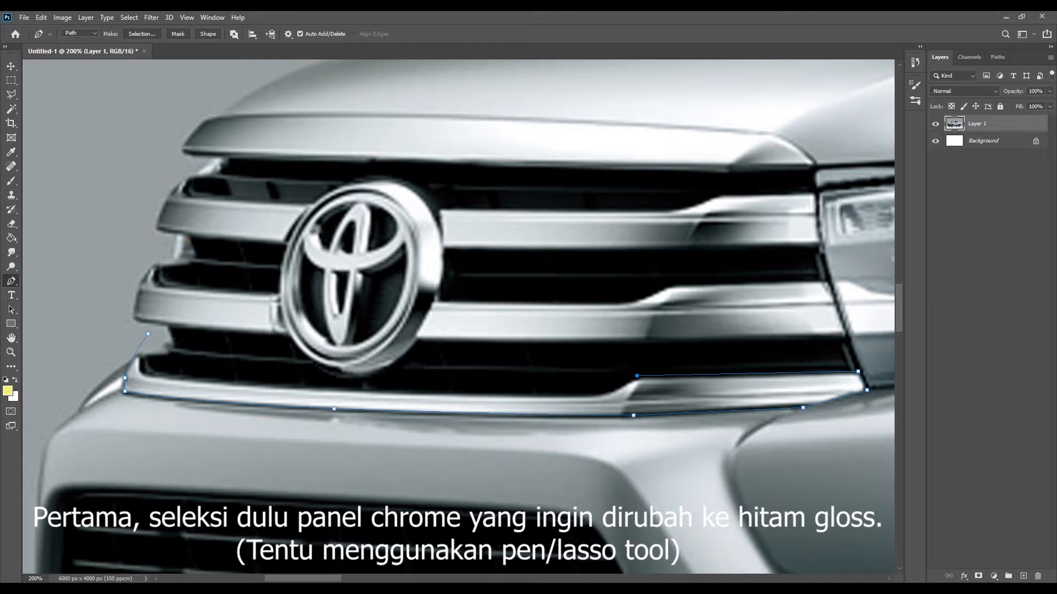
left_click(148, 334)
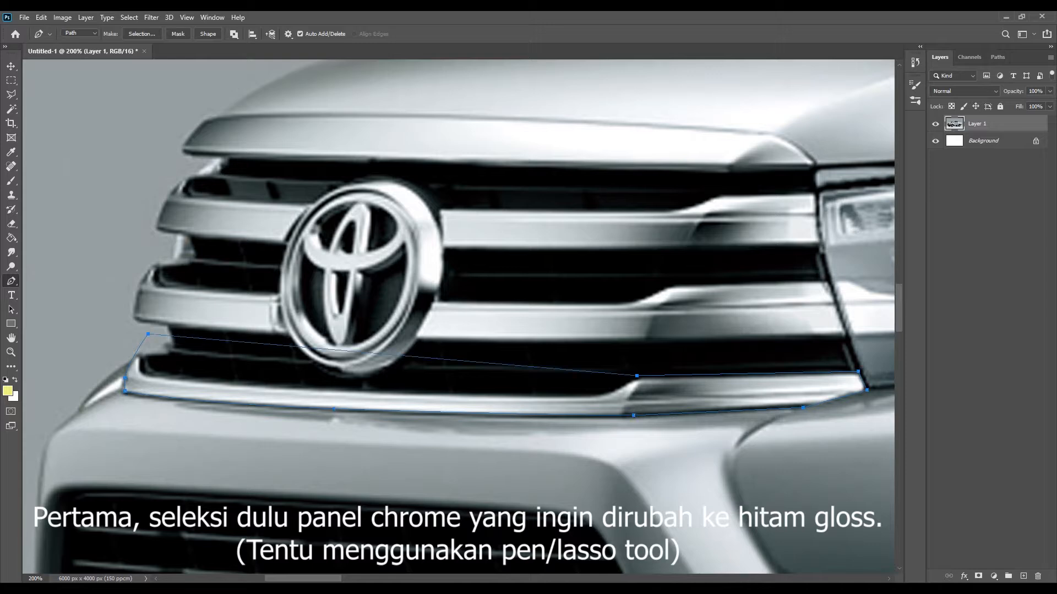
Add and adjust anchor points so the path's upper edge follows the lowest chrome strip down to its outer tip
left_click(158, 335)
left_click_drag(159, 335, 146, 373)
left_click(360, 377)
left_click_drag(360, 377, 555, 396)
left_click_drag(689, 395, 605, 393)
left_click(602, 391)
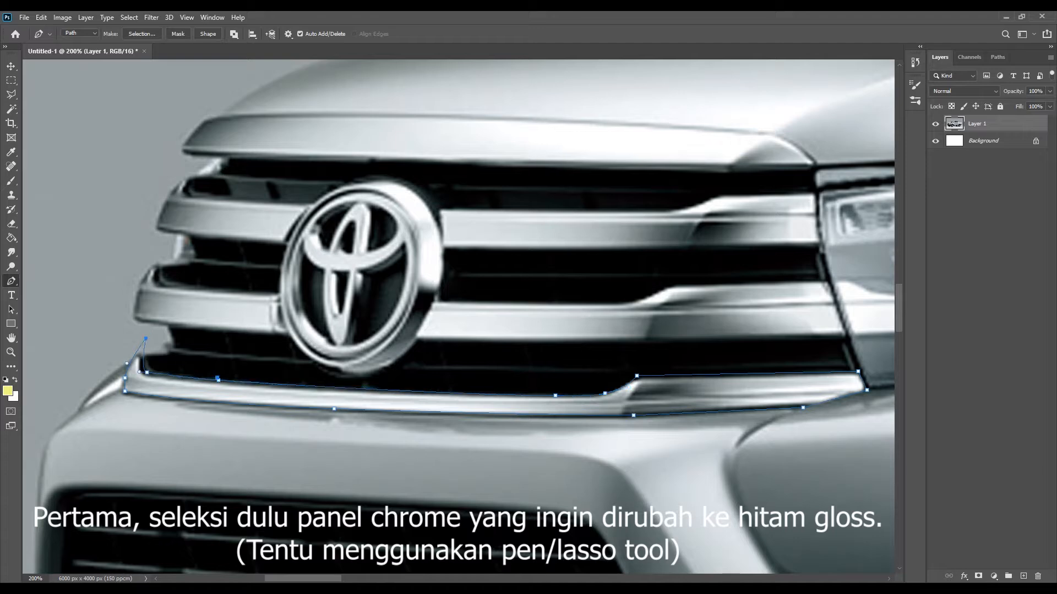
left_click_drag(148, 334, 142, 350)
left_click(218, 380)
left_click_drag(637, 376, 621, 388)
Trace the lower edge of the upper chrome strip from the headlamp to the emblem, curving its end around the emblem
scroll(457, 316, "up", 2)
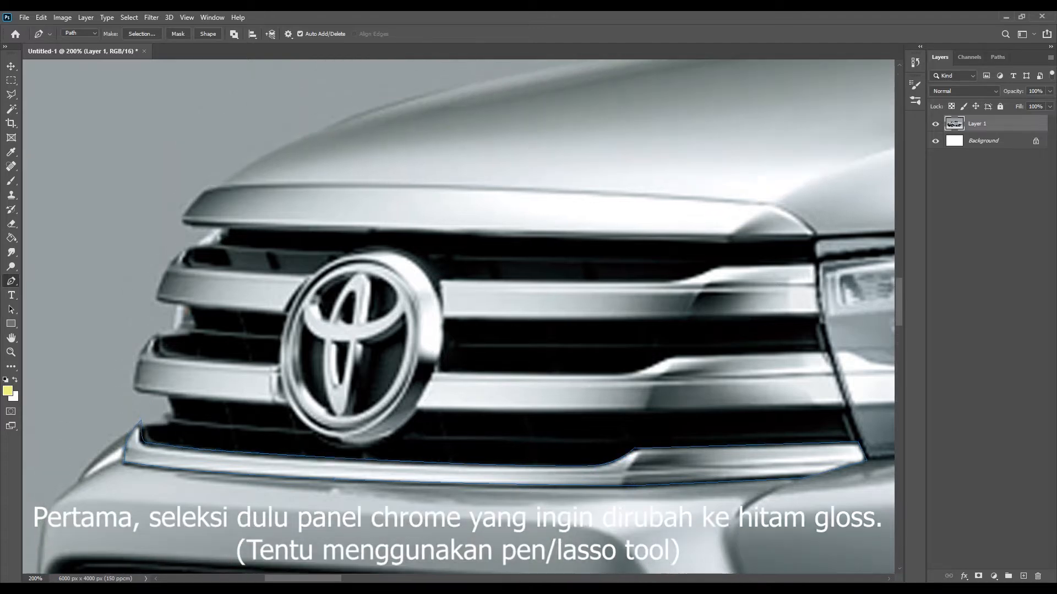
left_click(820, 312)
left_click_drag(659, 318, 557, 319)
left_click(446, 319)
left_click(431, 279)
left_click_drag(431, 279, 442, 312)
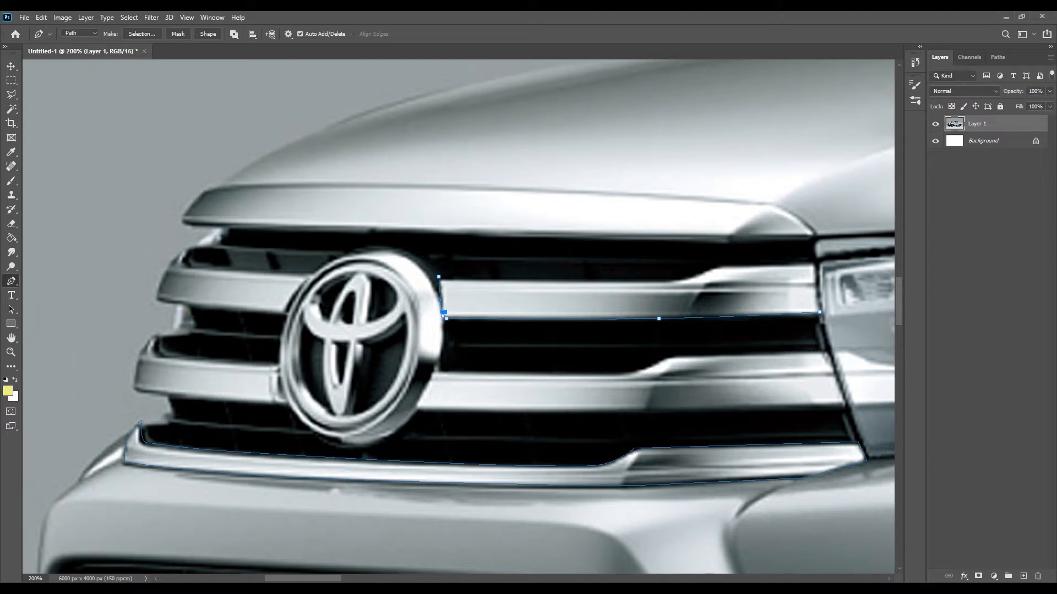
left_click(442, 296)
Trace the upper edge and headlamp end of the upper chrome strip and close the path
left_click(685, 274)
left_click_drag(658, 275, 660, 281)
left_click_drag(685, 275, 686, 280)
left_click(718, 265)
left_click(814, 262)
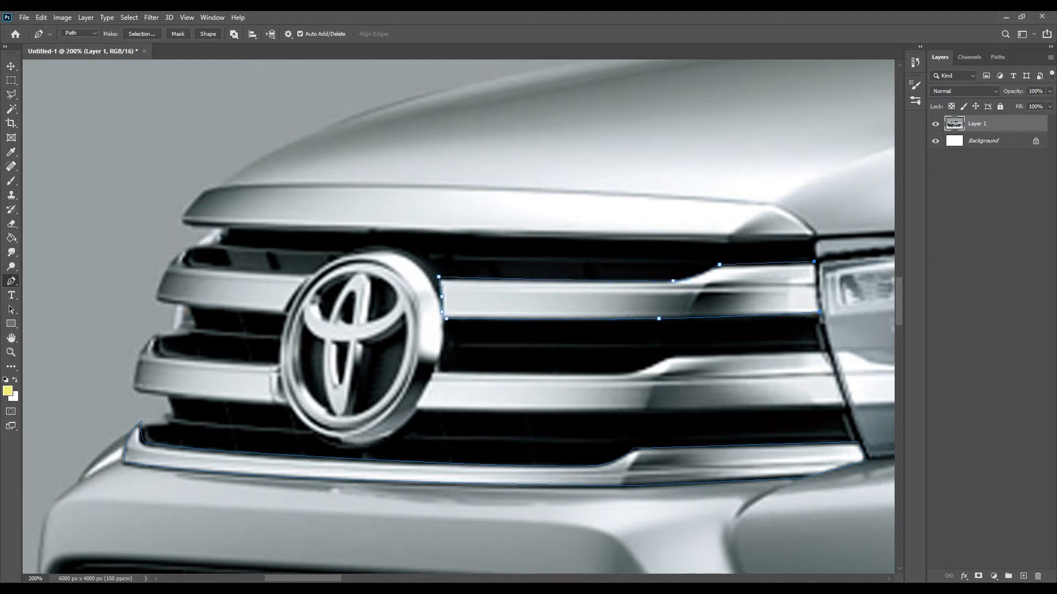
left_click(815, 269)
left_click(820, 312)
Trace the short section of the upper chrome strip on the outer side of the emblem
left_click(297, 297)
left_click(156, 299)
left_click_drag(220, 306, 220, 309)
left_click(174, 258)
mouse_move(167, 275)
left_mouse_down()
mouse_move(225, 274)
mouse_move(188, 250)
left_mouse_up()
left_click(185, 262)
Trace the lower edge of the chrome trim under the hood from its outer tip to the headlamp corner
left_click(183, 229)
left_click(718, 242)
left_click(378, 233)
left_click_drag(378, 234, 374, 230)
left_click(817, 237)
left_click(755, 240)
left_click(818, 237)
Trace the hood trim's rounded headlamp end and its curved upper edge back to the outer tip
left_click(737, 200)
left_click_drag(772, 215, 734, 201)
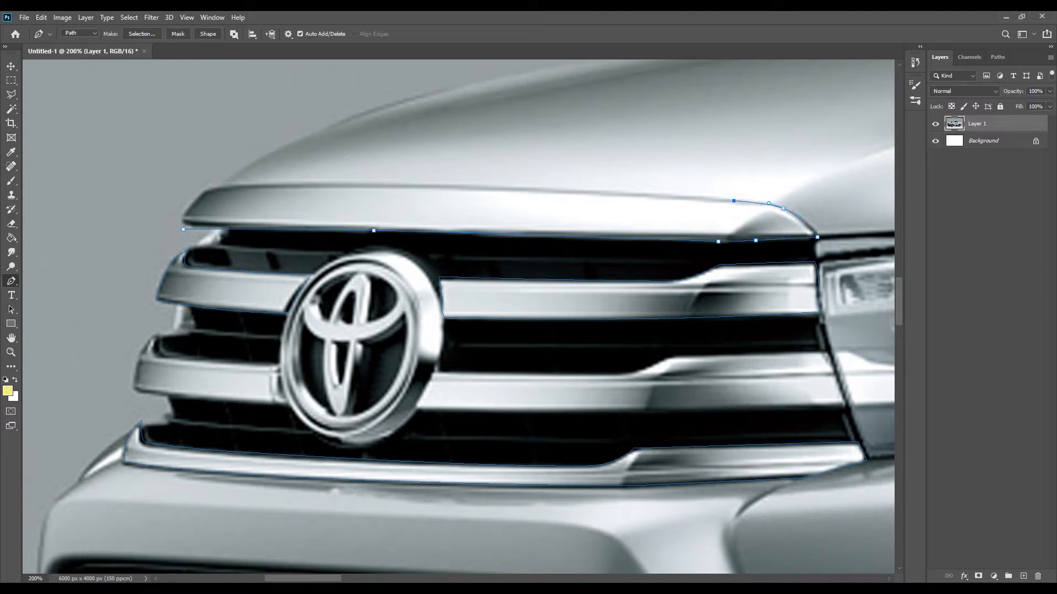
left_click(200, 188)
left_click_drag(392, 194, 392, 186)
left_click_drag(183, 229, 195, 228)
left_click_drag(200, 188, 222, 186)
Round the hood trim path around its outer tip and close it
left_click(188, 210)
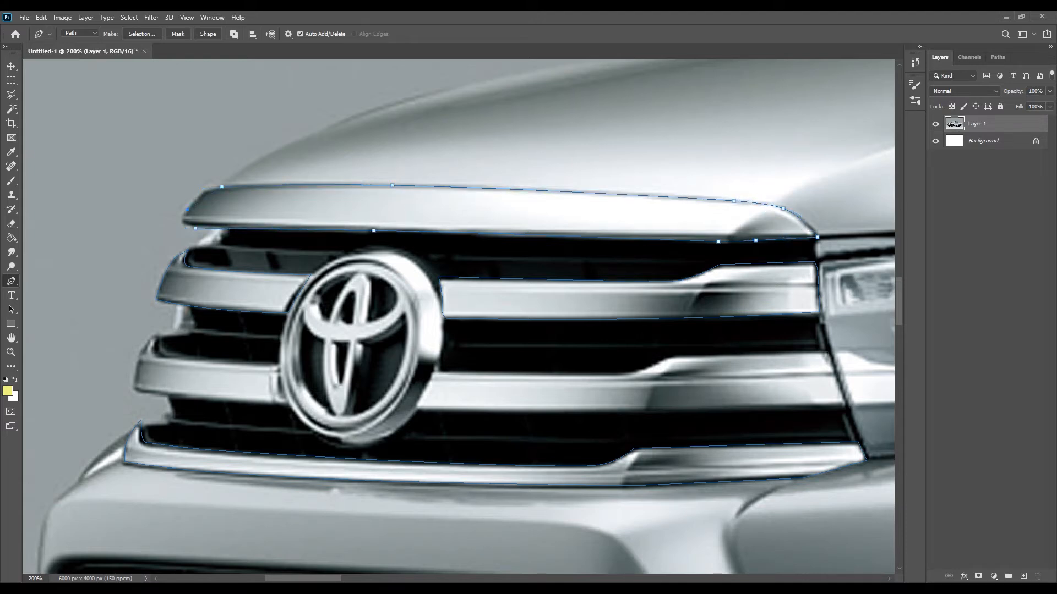
left_click(187, 210)
left_click(196, 228)
left_click_drag(191, 219, 182, 220)
key("Return")
Start a path on the chrome side mirror cap, curving it along the cap's lower edge
scroll(458, 316, "down", 2)
key("ctrl+minus")
key("ctrl+minus")
scroll(458, 316, "right", 10)
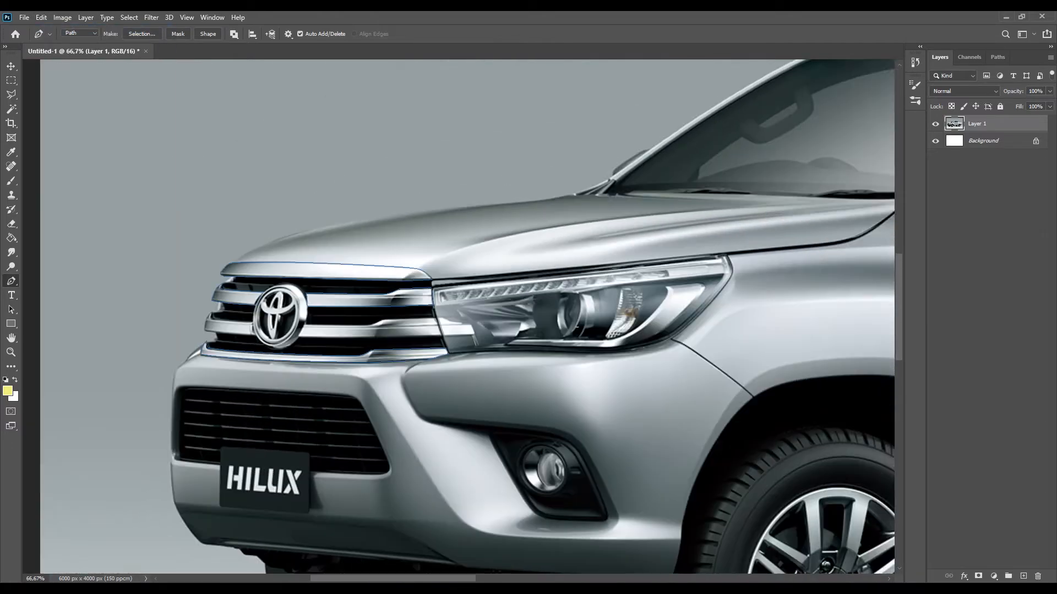
key("ctrl+plus")
key("ctrl+plus")
scroll(457, 317, "up", 3)
left_click(242, 271)
left_click(479, 234)
left_click(328, 258)
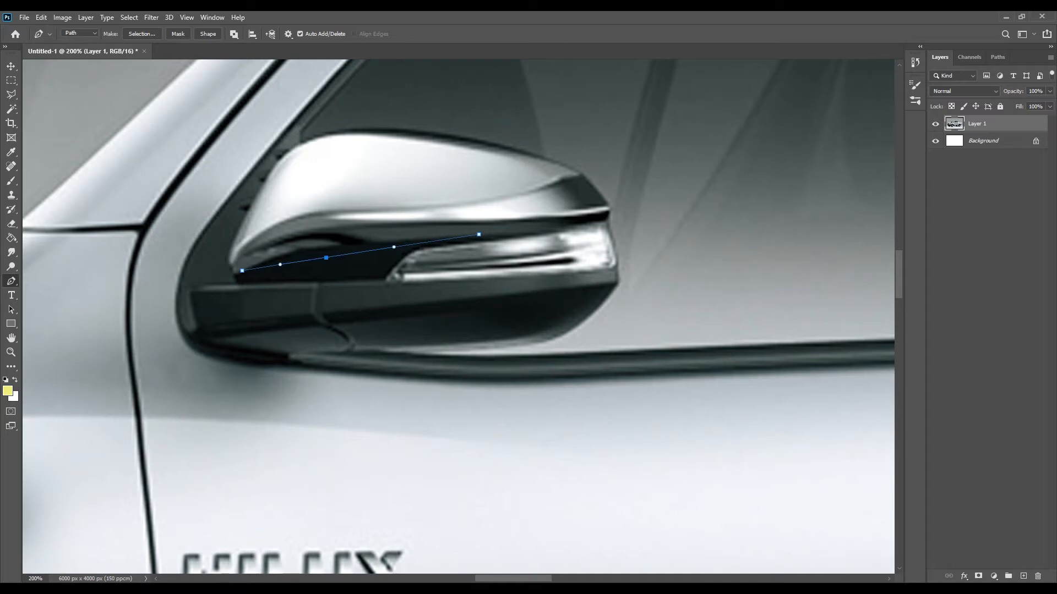
left_click_drag(328, 257, 310, 247)
Extend the mirror cap path around its pointed rear tip, adding points to match the curve
left_click(606, 220)
left_click(558, 225)
left_click_drag(558, 225, 561, 228)
left_click(541, 156)
left_click(572, 187)
left_click_drag(573, 187, 609, 204)
left_click(603, 203)
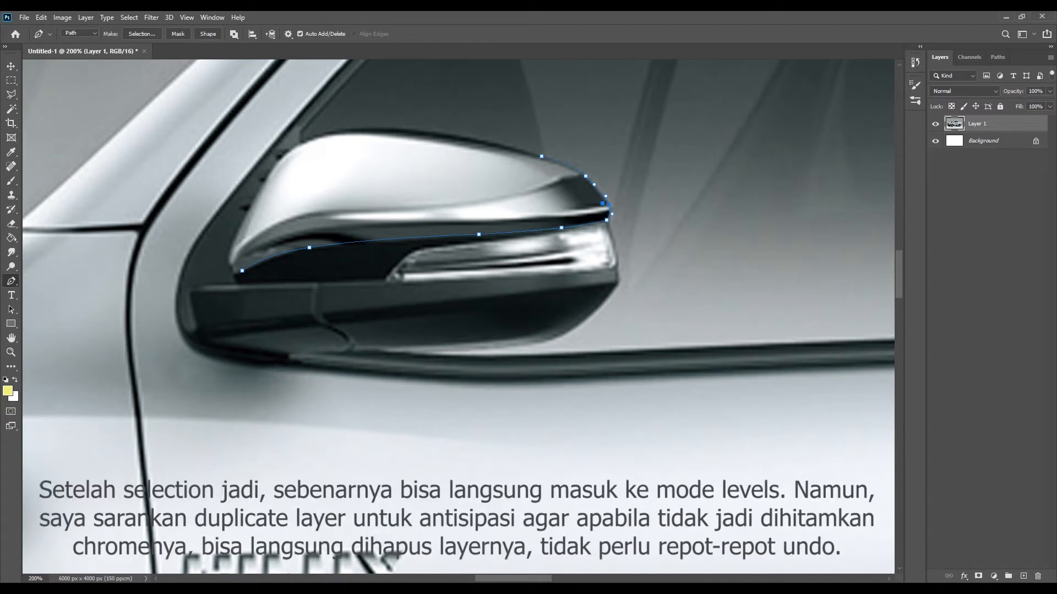
Trace the mirror cap's upper and front edges, fine-tune the curve and close the path
left_click_drag(541, 156, 513, 148)
left_click(233, 238)
left_click(346, 201)
left_click_drag(347, 201, 310, 140)
left_click_drag(250, 159, 266, 154)
left_click_drag(388, 115, 375, 118)
left_click(250, 203)
left_click_drag(249, 203, 252, 203)
left_click_drag(234, 238, 232, 244)
key("ctrl+minus")
key("ctrl+minus")
key("ctrl+minus")
key("ctrl+minus")
key("ctrl+minus")
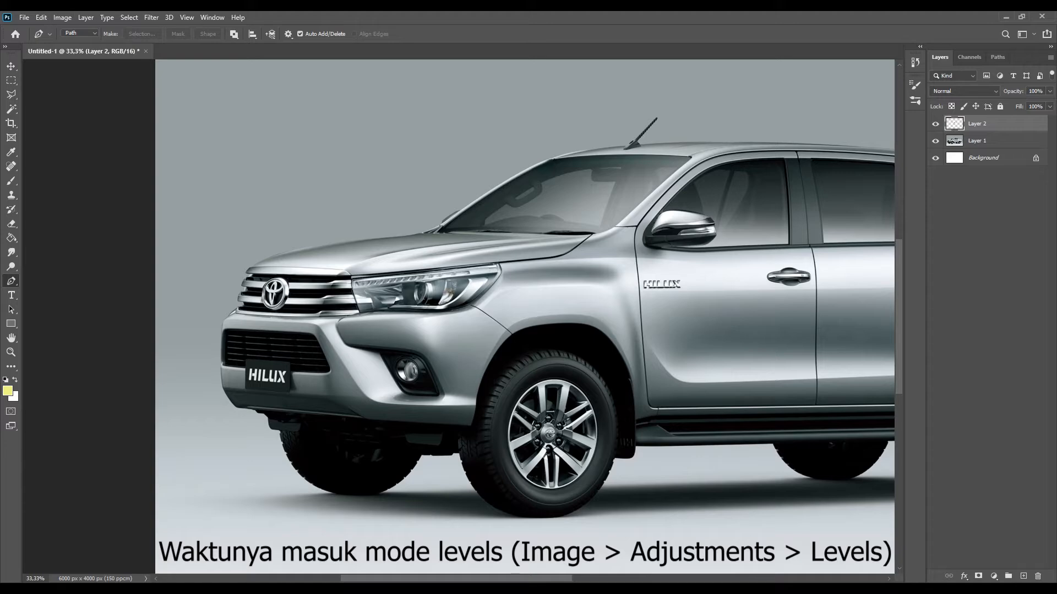
Darken the copied chrome parts on Layer 2 with a Levels adjustment, shifting the midtone input and lowering the white output level
left_click(63, 17)
mouse_move(80, 46)
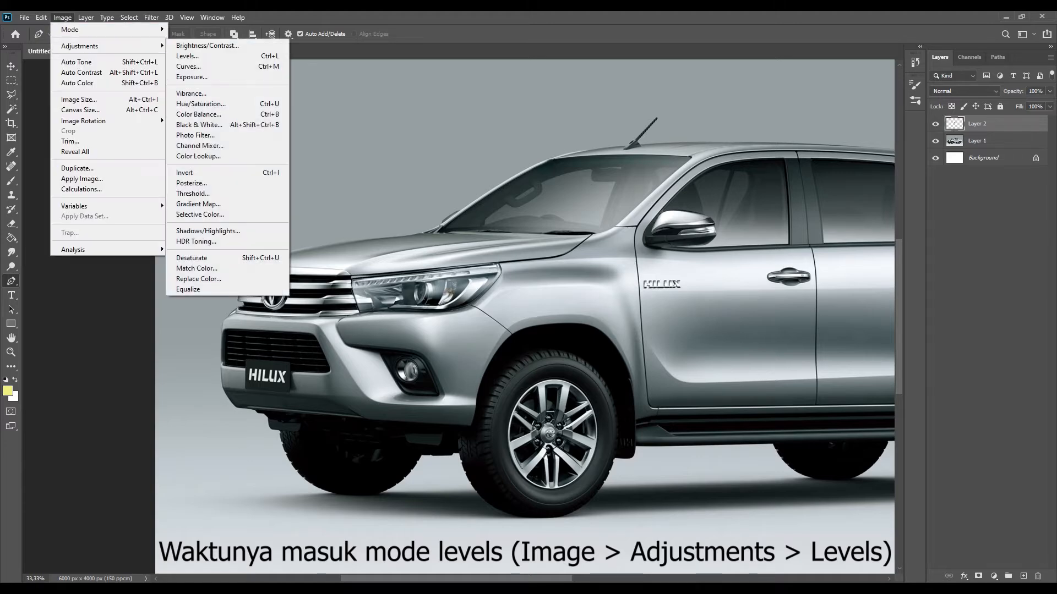
left_click(187, 56)
scroll(475, 316, "right", 3)
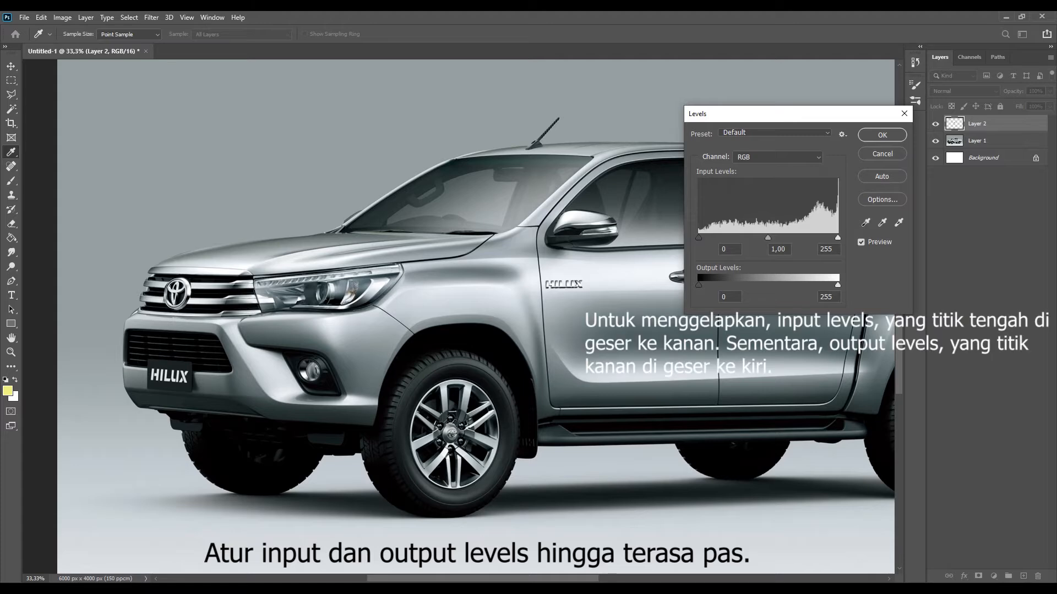
left_click_drag(768, 238, 779, 237)
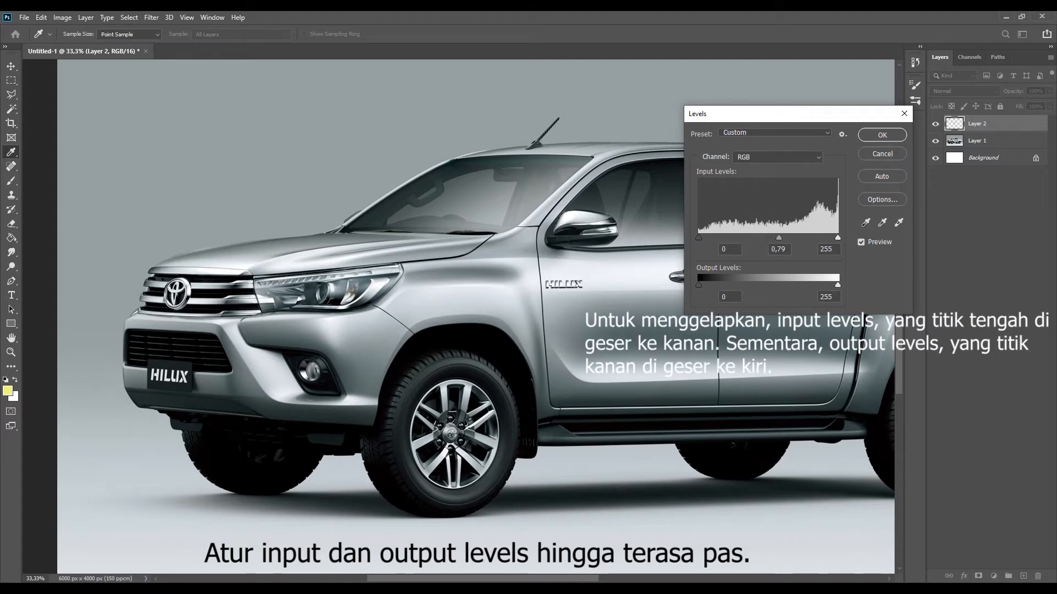
left_click_drag(778, 237, 807, 237)
left_click_drag(838, 285, 751, 285)
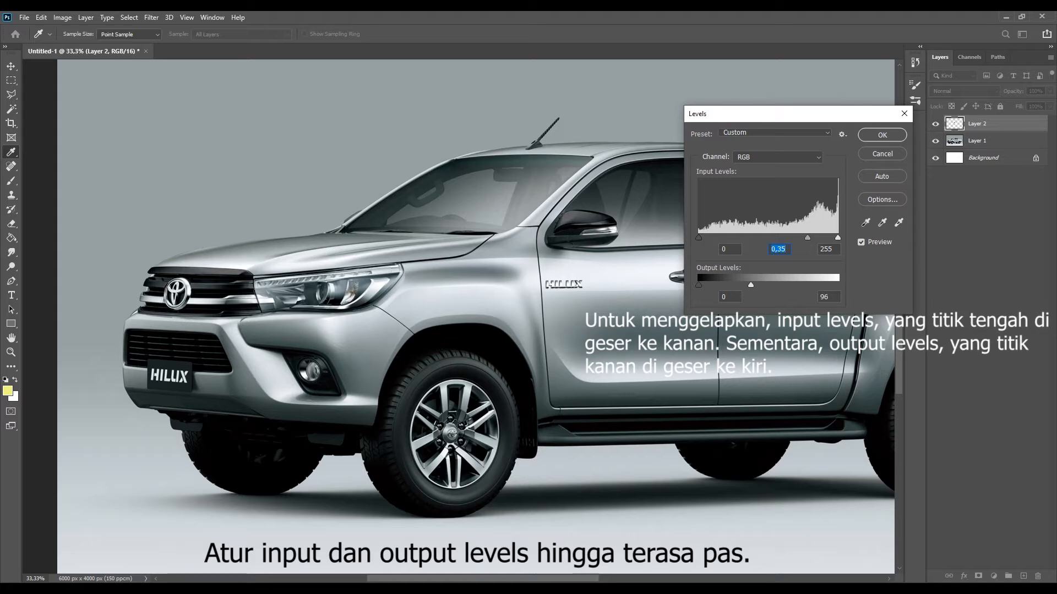
left_click_drag(751, 285, 755, 285)
mouse_move(807, 238)
left_mouse_down()
mouse_move(820, 238)
mouse_move(788, 238)
mouse_move(798, 238)
left_mouse_up()
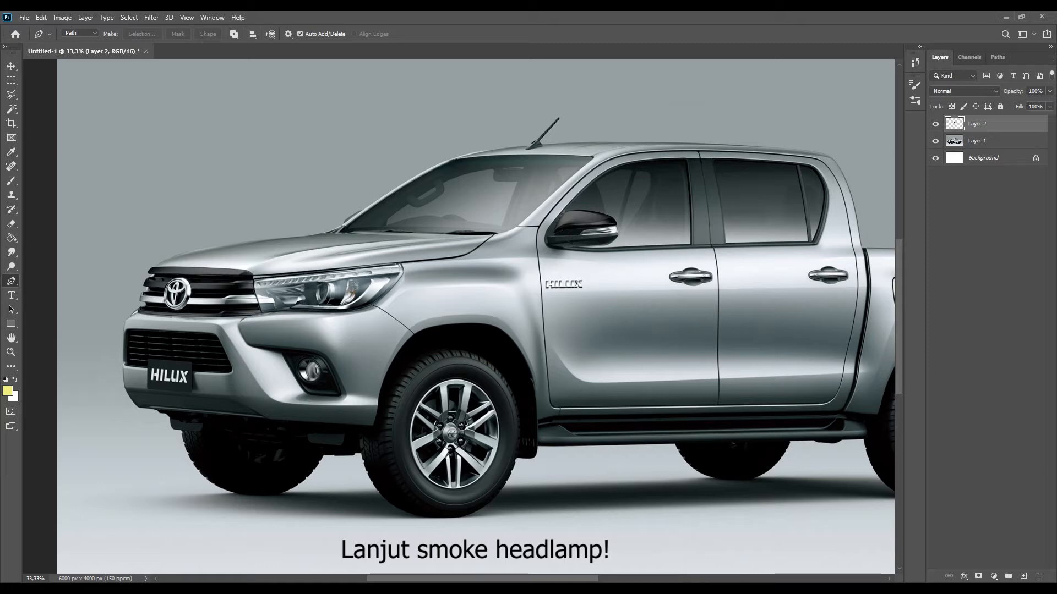
Start a Pen tool path along the lower edge of the headlamp, from its grille corner past the projector lens
key("ctrl+minus")
key("ctrl+minus")
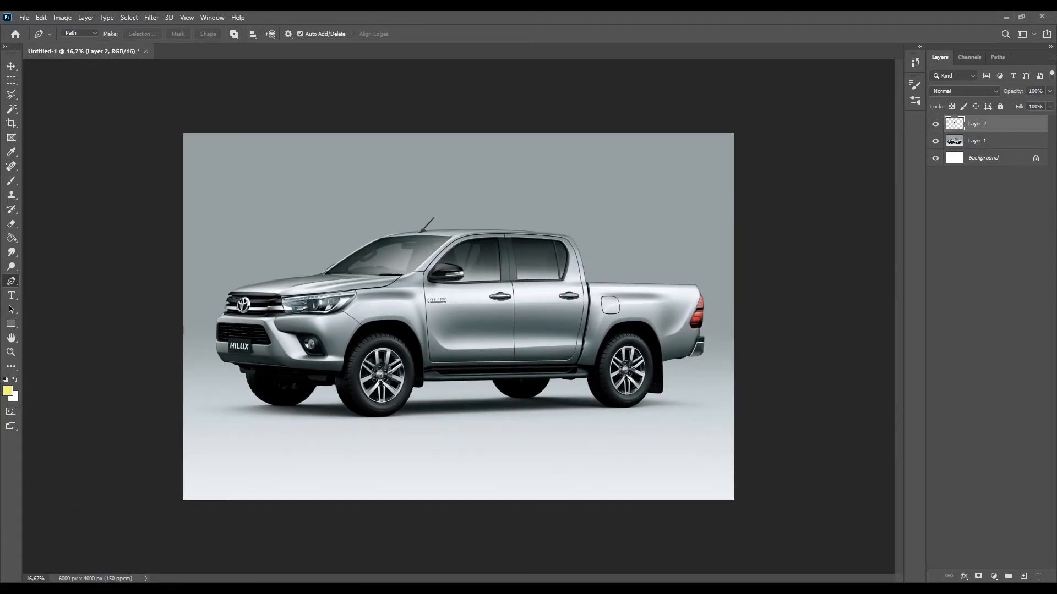
key("ctrl+plus")
key("ctrl+plus")
key("ctrl+plus")
key("ctrl+plus")
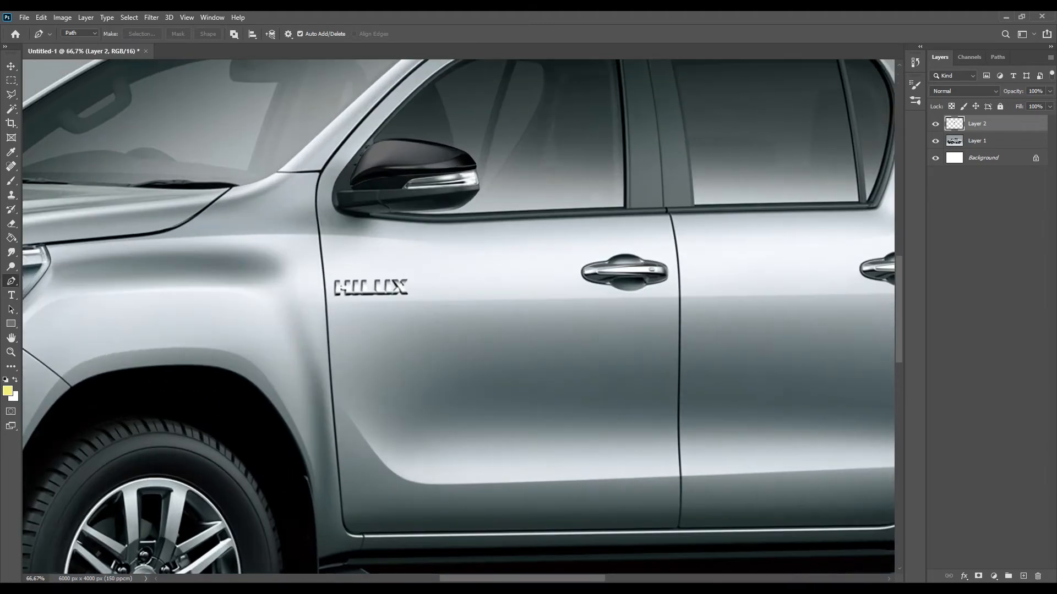
left_click_drag(231, 309, 815, 331)
key("ctrl+plus")
left_click(305, 396)
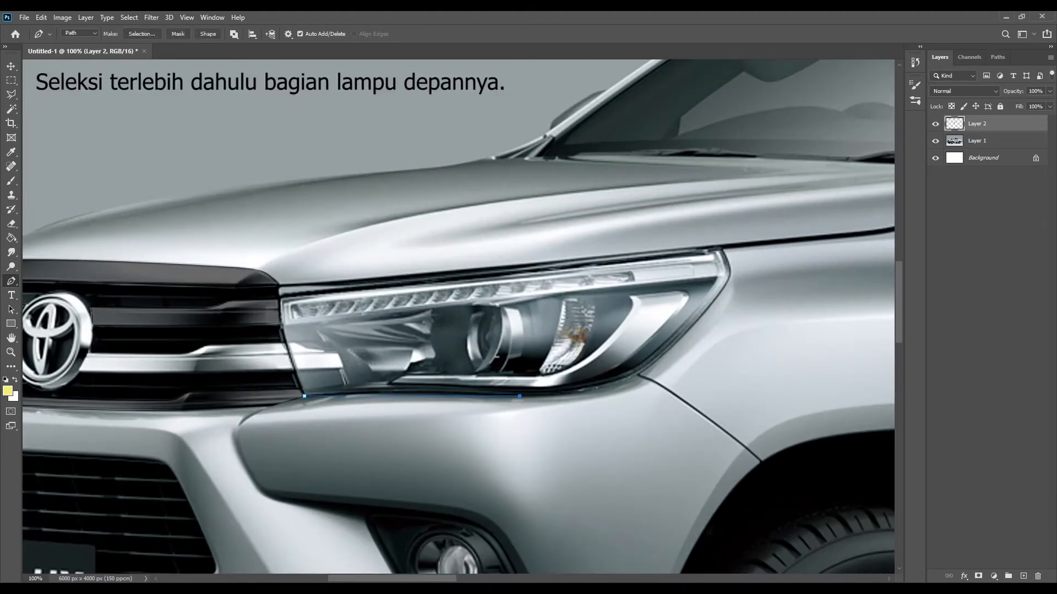
left_click(520, 396)
left_click(390, 397)
left_click_drag(390, 396, 390, 393)
Curve the headlamp path around its lower rear edge and up to the pointed upper corner
left_click(693, 323)
left_click(595, 364)
left_click_drag(595, 364, 618, 380)
key("ctrl+plus")
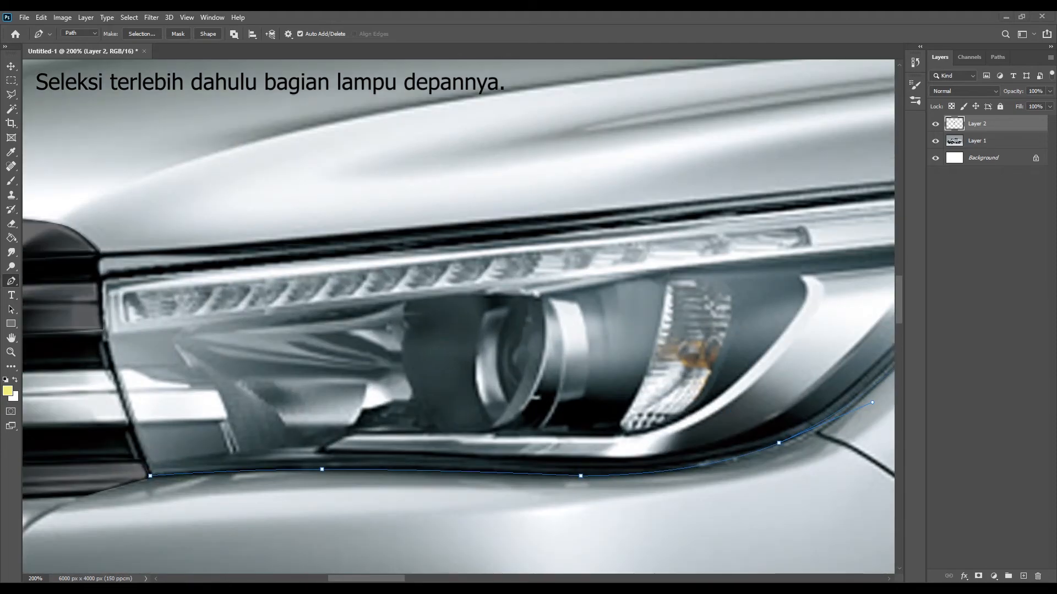
left_click_drag(803, 435, 469, 433)
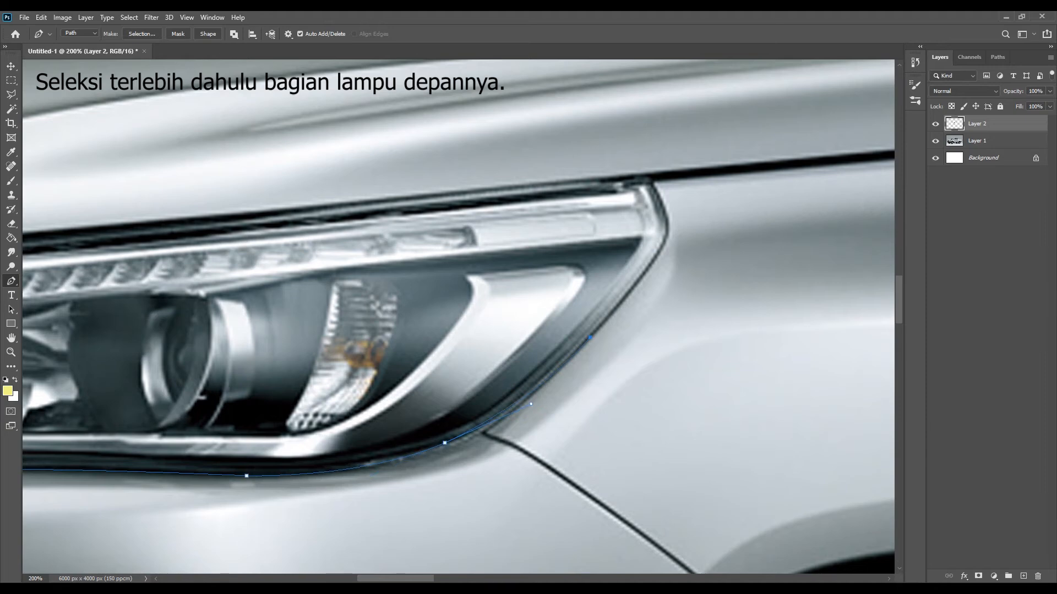
left_click(653, 183)
left_click(634, 225)
left_click_drag(634, 226, 667, 240)
left_click_drag(648, 286, 652, 275)
left_click(653, 182)
Trace the headlamp's upper edge and the side bordering the grille, closing the path at its starting point
scroll(458, 317, "left", 5)
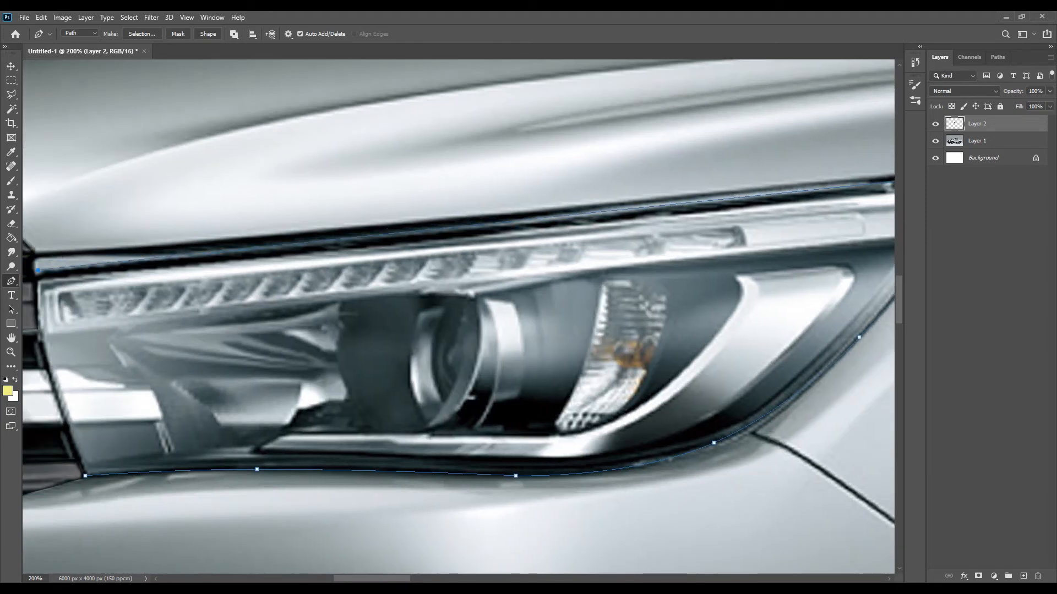
left_click(35, 261)
left_click(46, 361)
left_click(42, 326)
left_click_drag(41, 326, 37, 326)
left_click(86, 476)
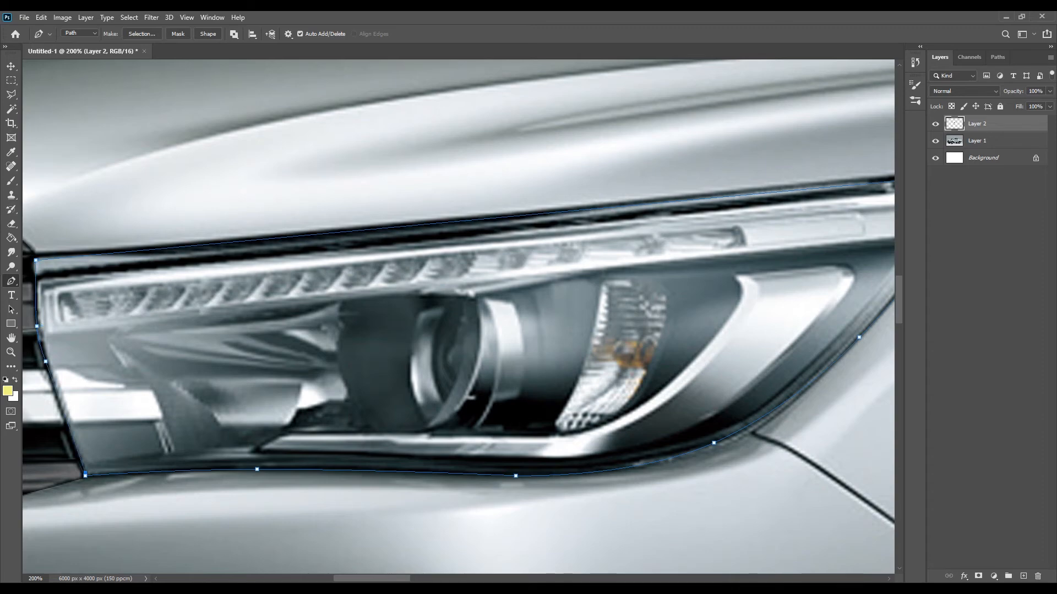
Outline the small exposed chrome piece between the hood trim's outer end and the upper grille strip
scroll(458, 316, "left", 15)
scroll(458, 316, "right", 7)
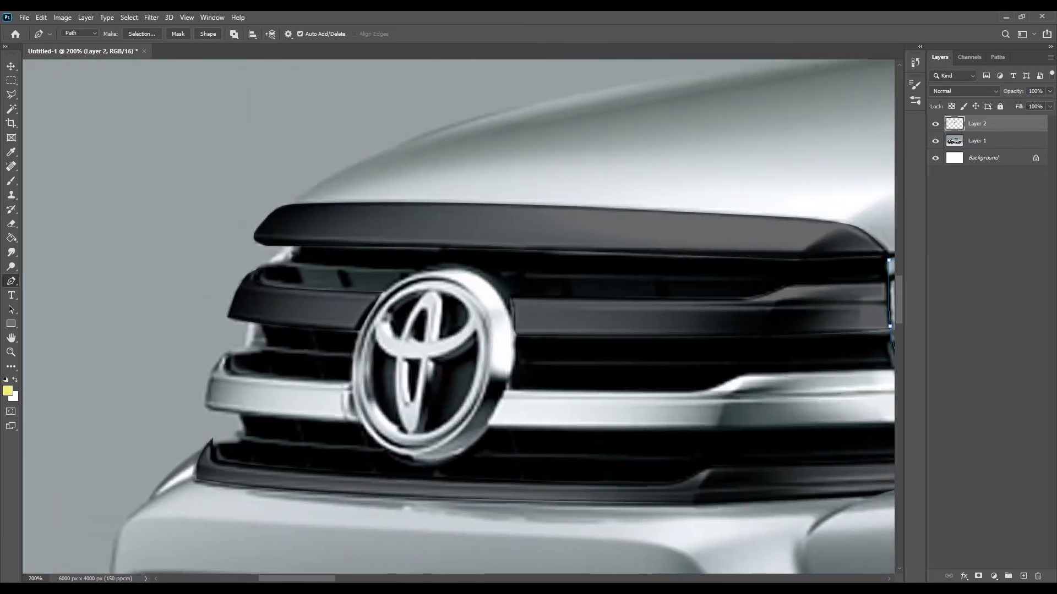
key("ctrl+minus")
key("ctrl+minus")
key("ctrl+plus")
key("ctrl+plus")
key("ctrl+plus")
left_click(142, 362)
key("ctrl+z")
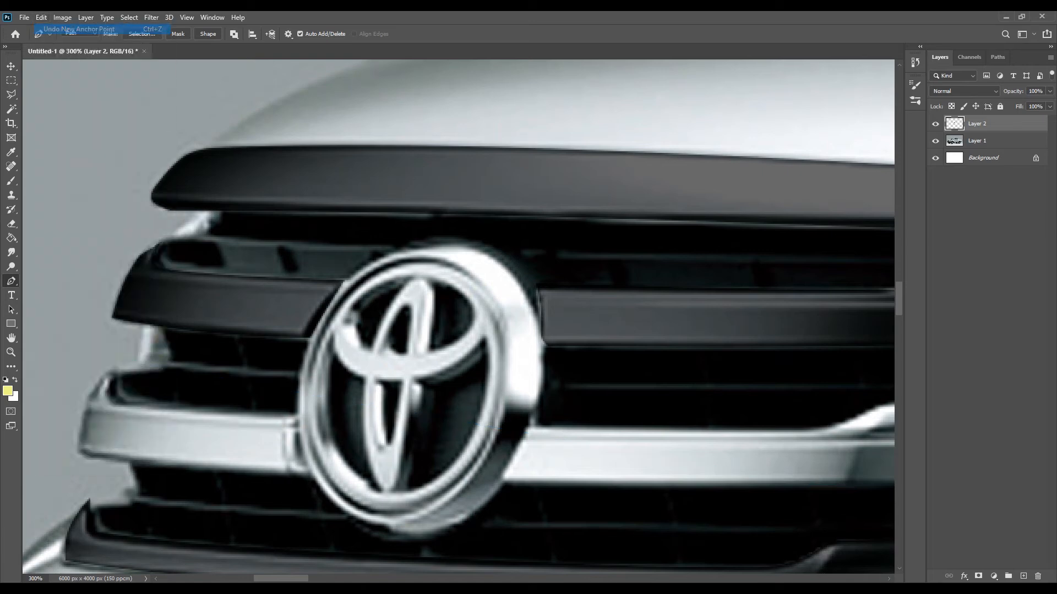
left_click(175, 234)
left_click(206, 214)
left_click(203, 212)
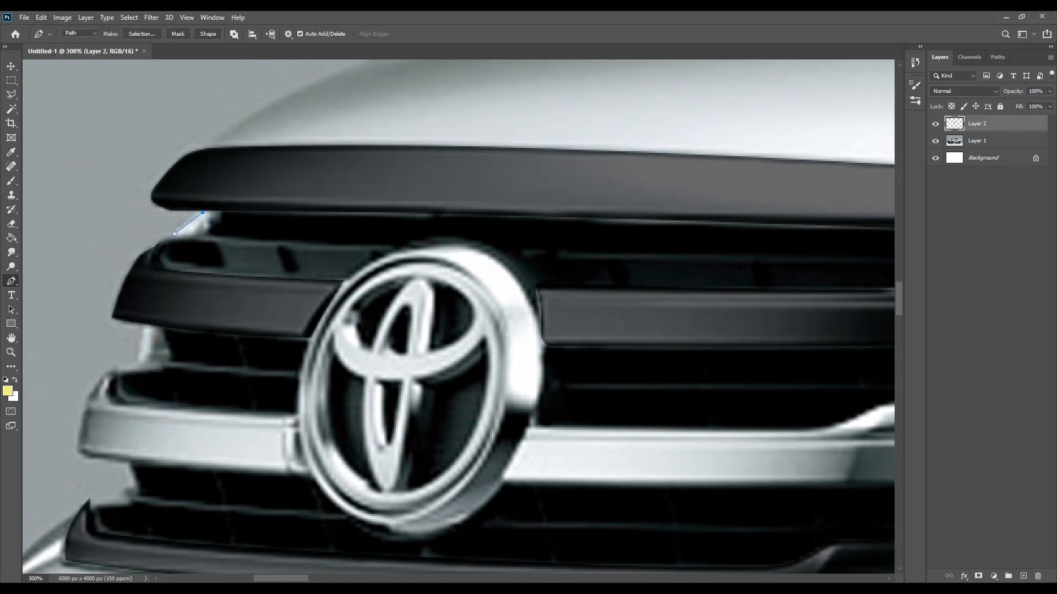
key("Escape")
Outline the small chrome connector between the outer ends of the upper and middle grille strips
left_click(140, 323)
left_click(133, 362)
left_click(137, 361)
left_click_drag(134, 361, 135, 363)
left_click(169, 349)
key("ctrl+minus")
key("ctrl+minus")
key("ctrl+minus")
key("ctrl+plus")
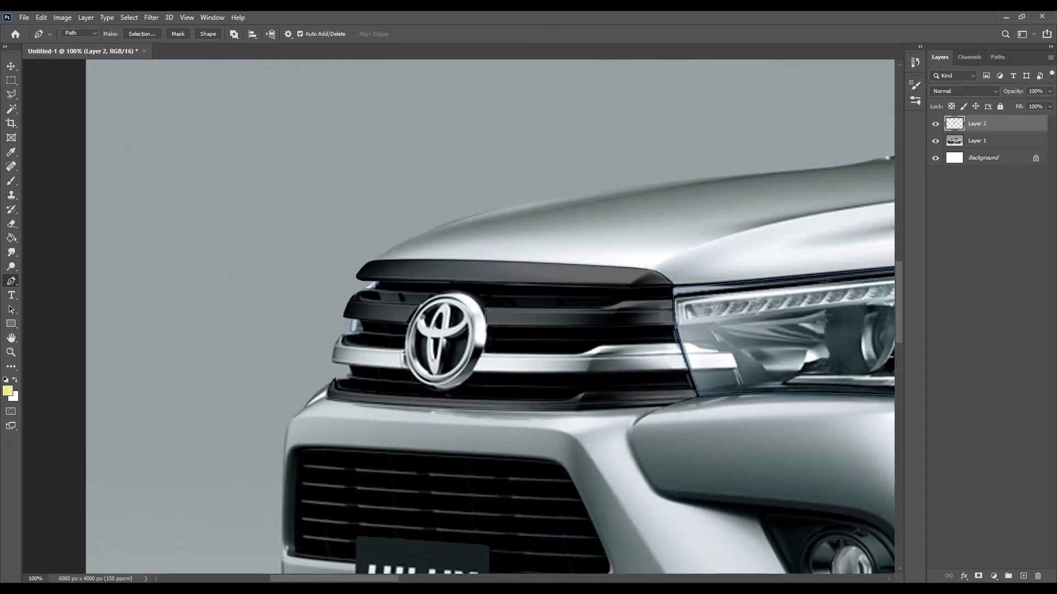
scroll(458, 316, "right", 5)
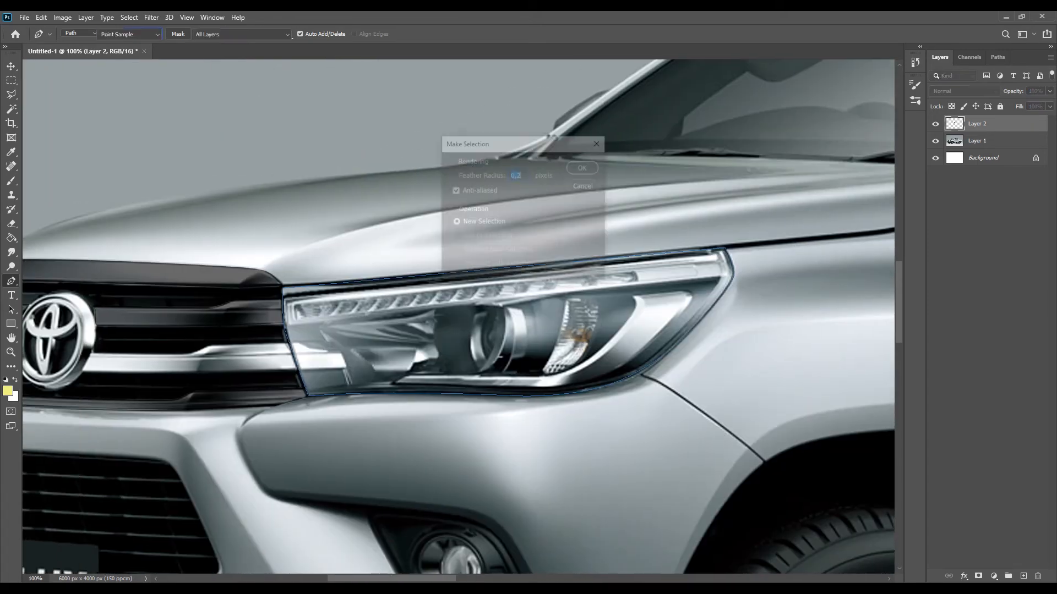
Convert the closed headlamp path into a selection and copy that area of Layer 1 to a new layer
key("Return")
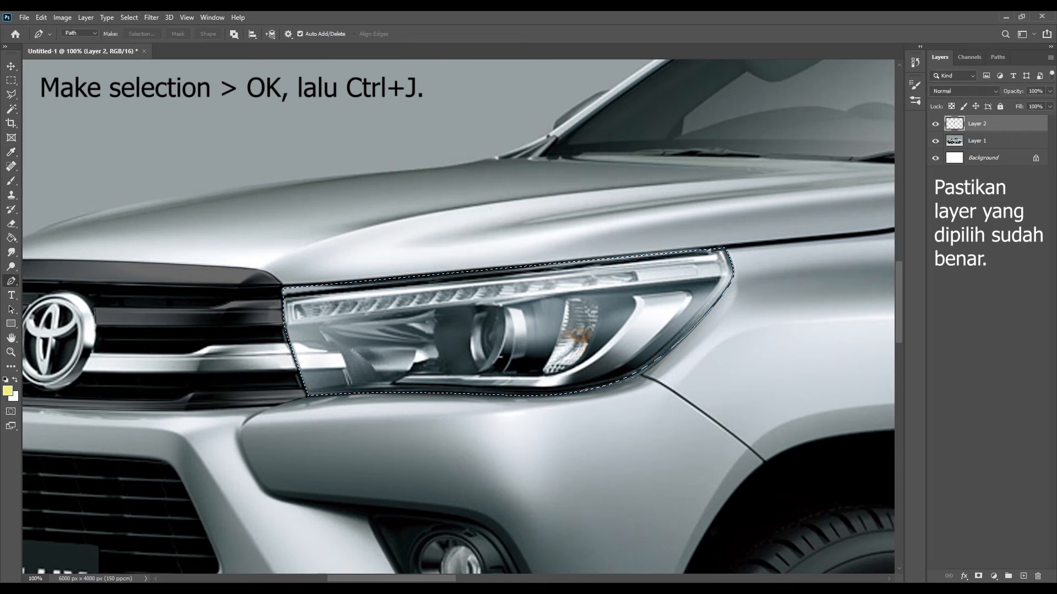
key("alt+bracketleft")
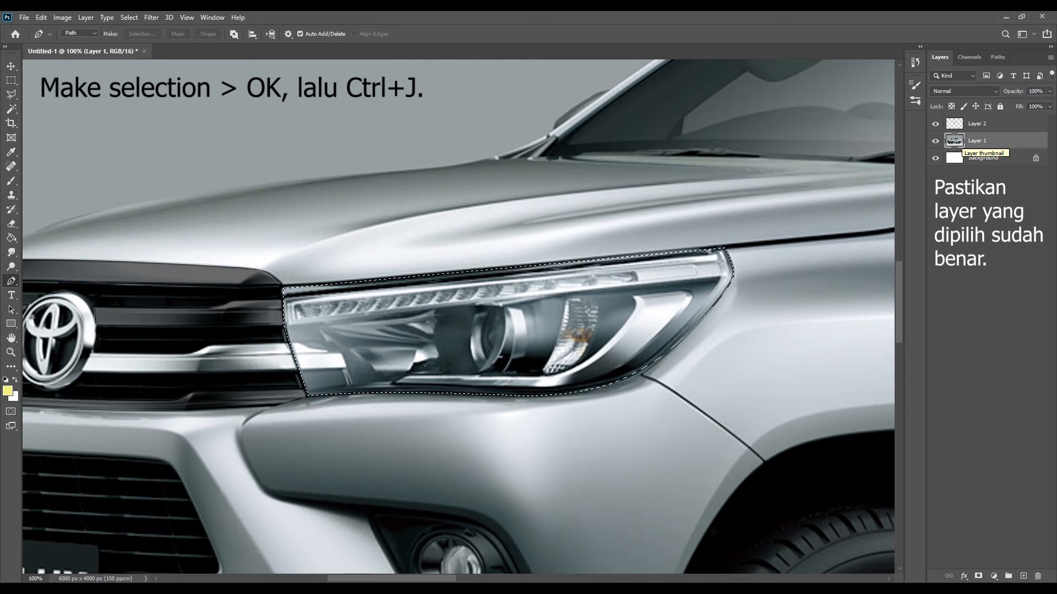
key("ctrl+j")
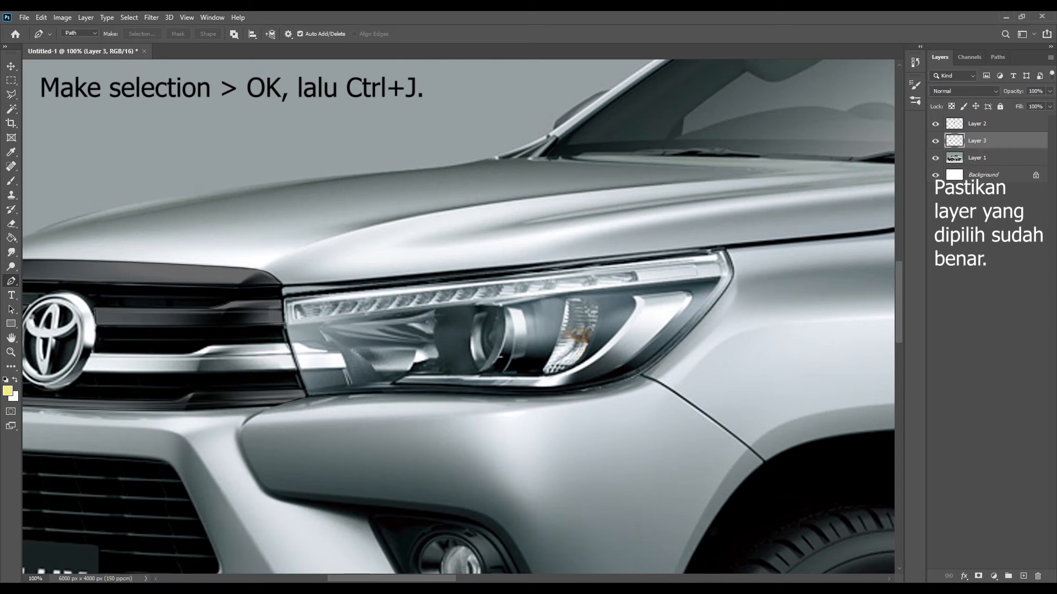
Darken the copied headlamp to a smoked look with Levels, darkening the midtones and lowering the output white level
key("ctrl+minus")
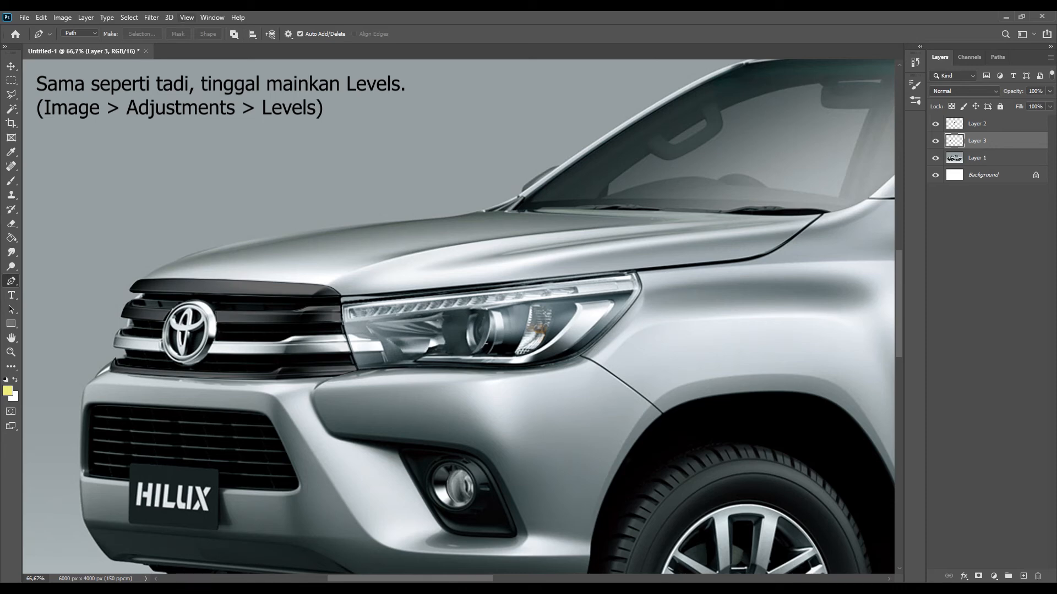
left_click(62, 17)
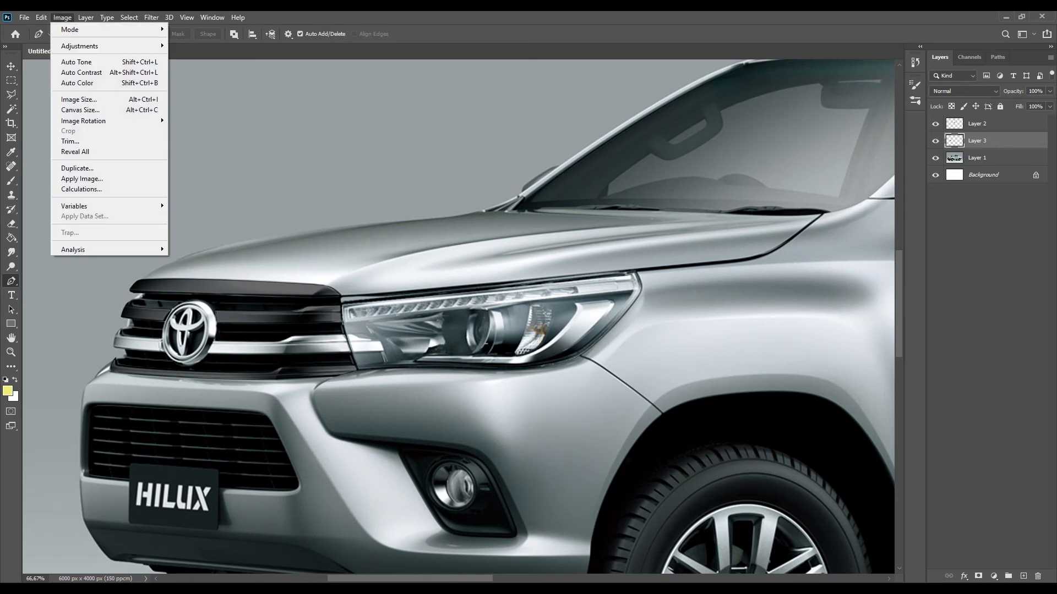
mouse_move(80, 46)
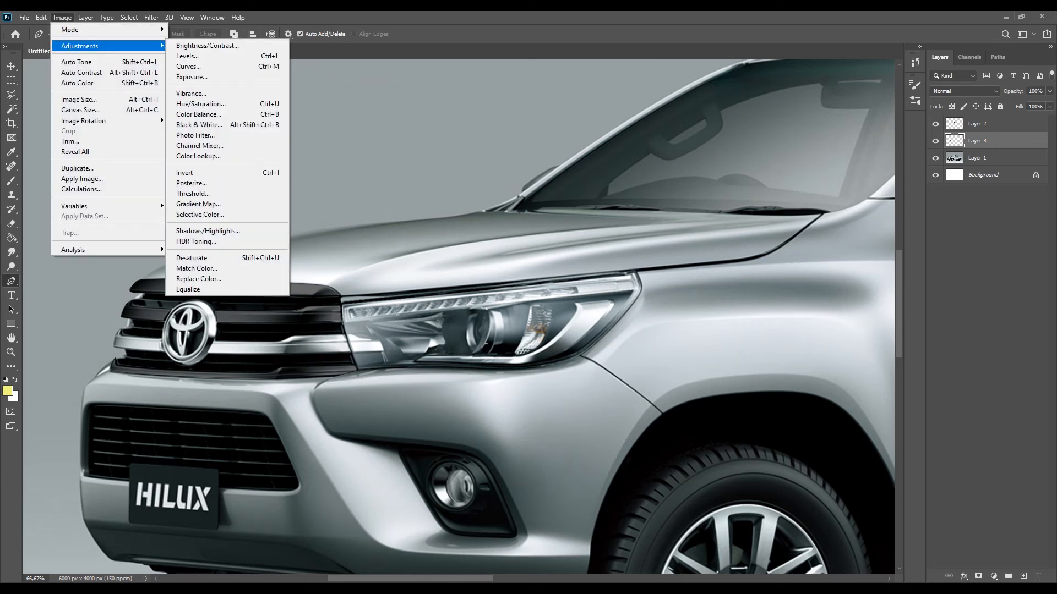
left_click(188, 56)
left_click_drag(768, 237, 784, 237)
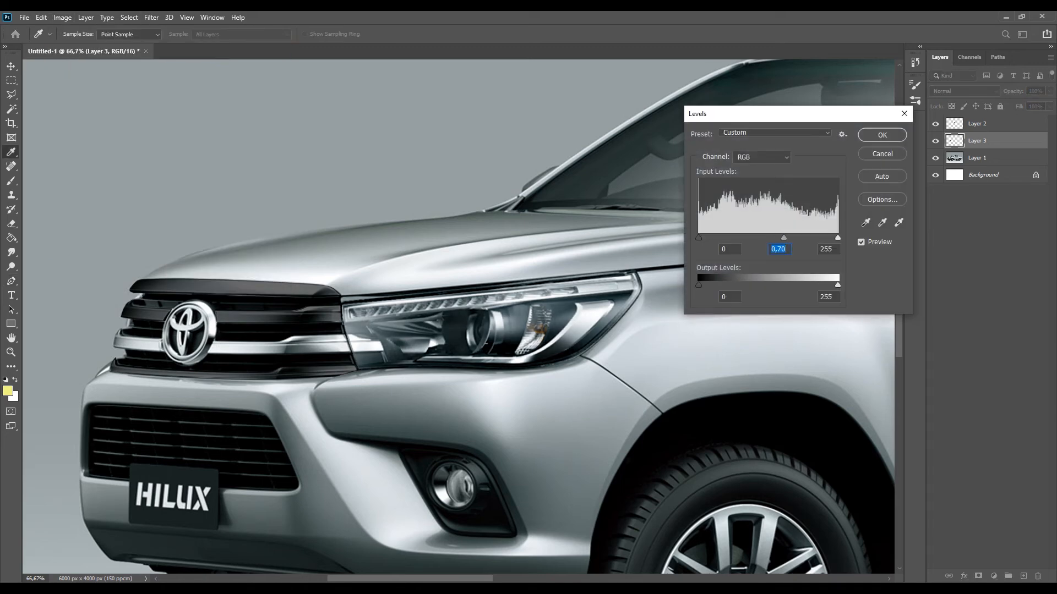
left_click_drag(837, 284, 772, 284)
mouse_move(783, 237)
left_mouse_down()
mouse_move(795, 237)
mouse_move(778, 237)
left_mouse_up()
left_click_drag(772, 285, 763, 284)
key("Return")
key("ctrl+minus")
key("ctrl+minus")
key("ctrl+minus")
key("ctrl+minus")
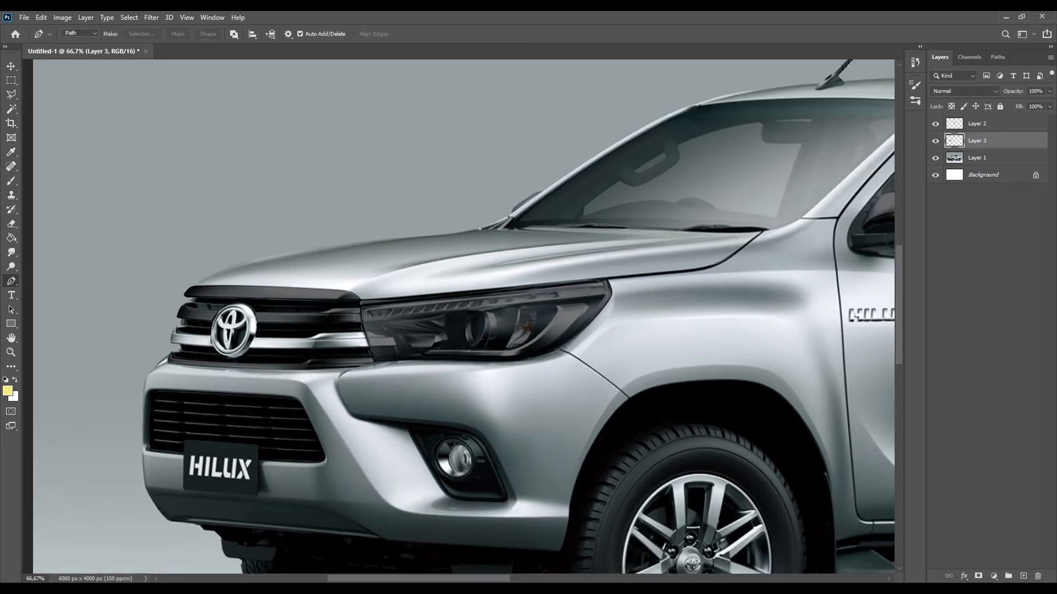
key("ctrl+plus")
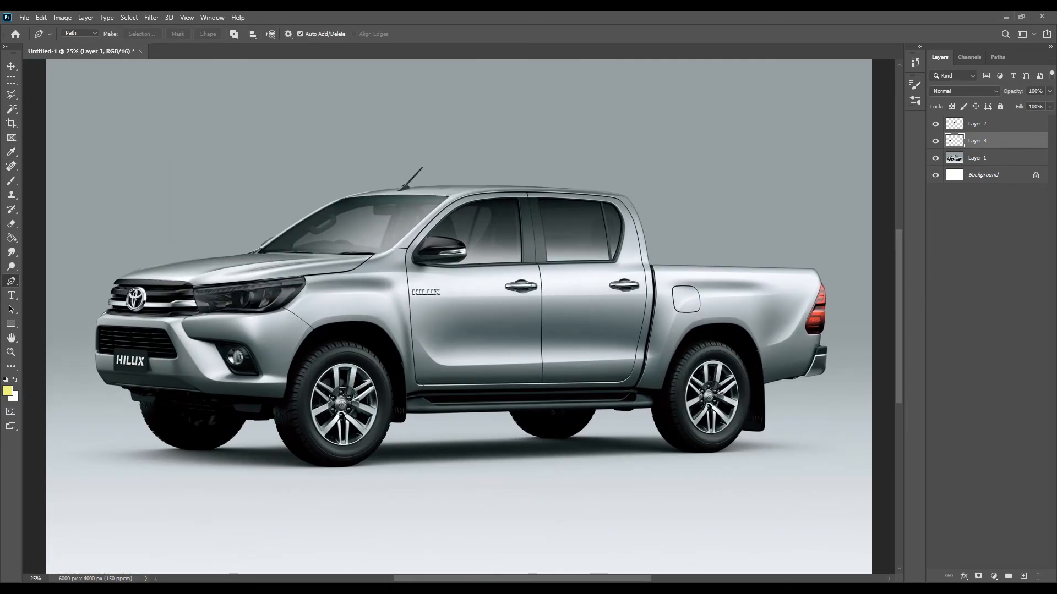
key("ctrl+minus")
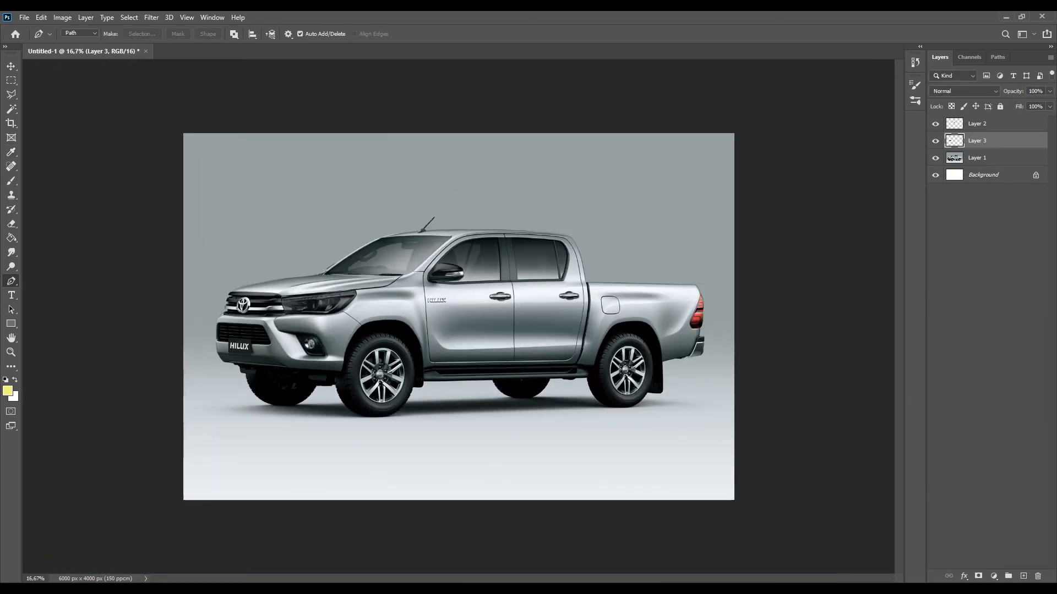